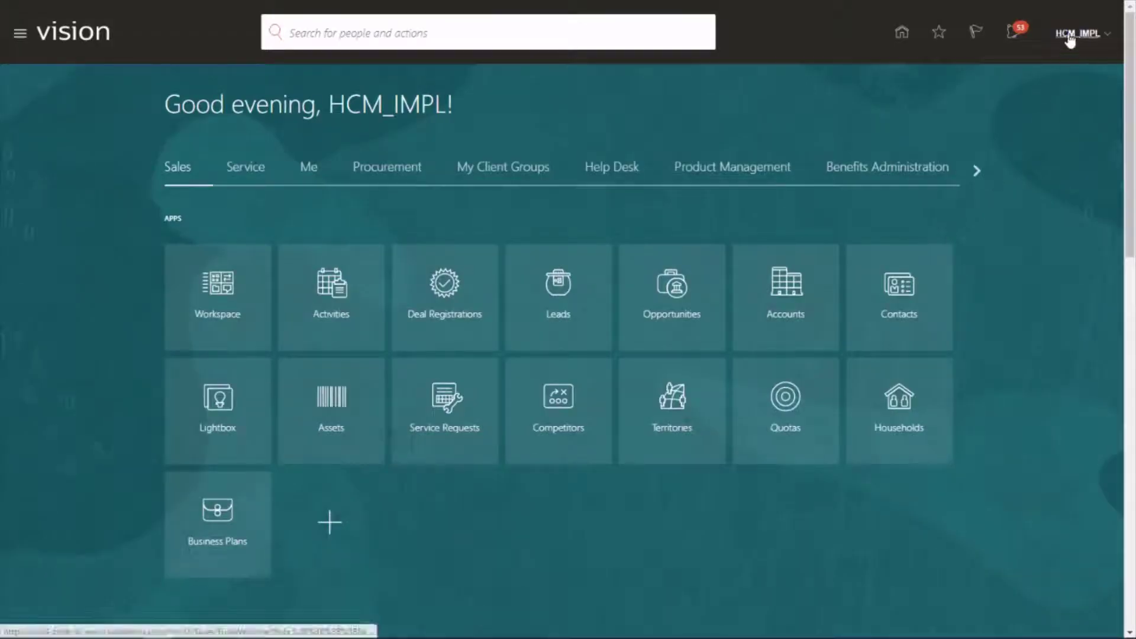
- Open the BMW implementation project from Setup and Maintenance's implementation projects list
left_click(1071, 36)
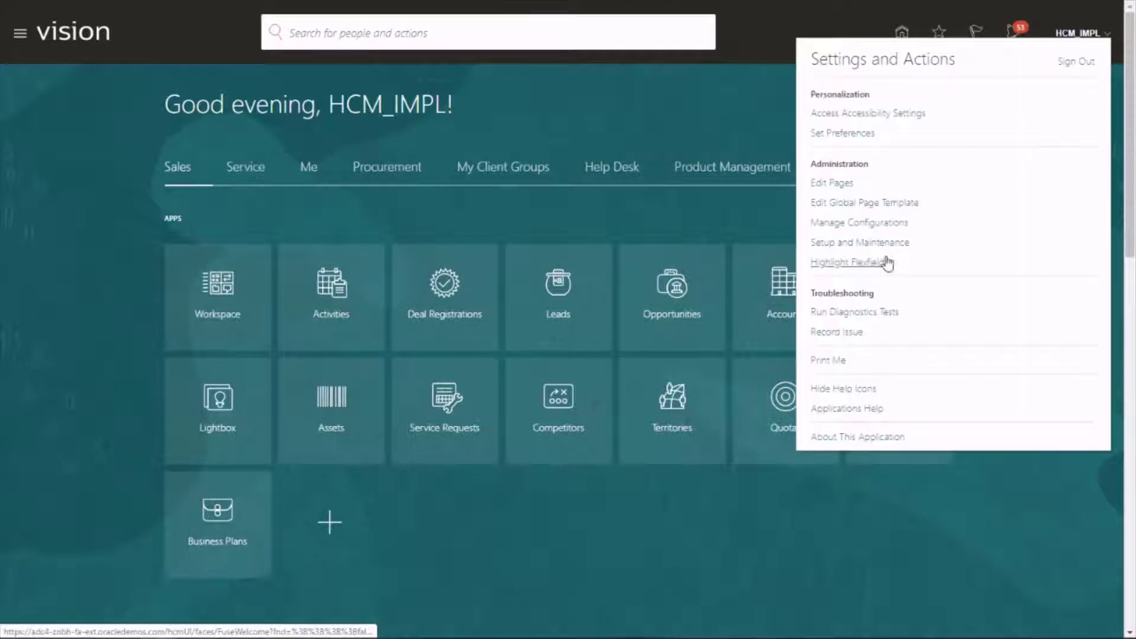
left_click(880, 242)
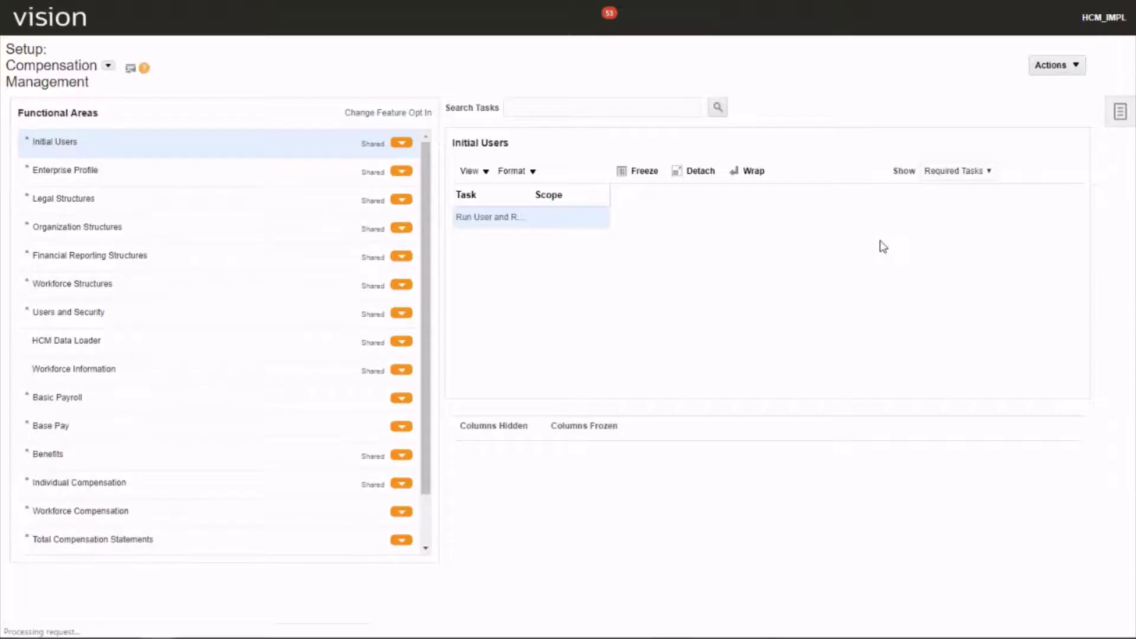
left_click(1119, 113)
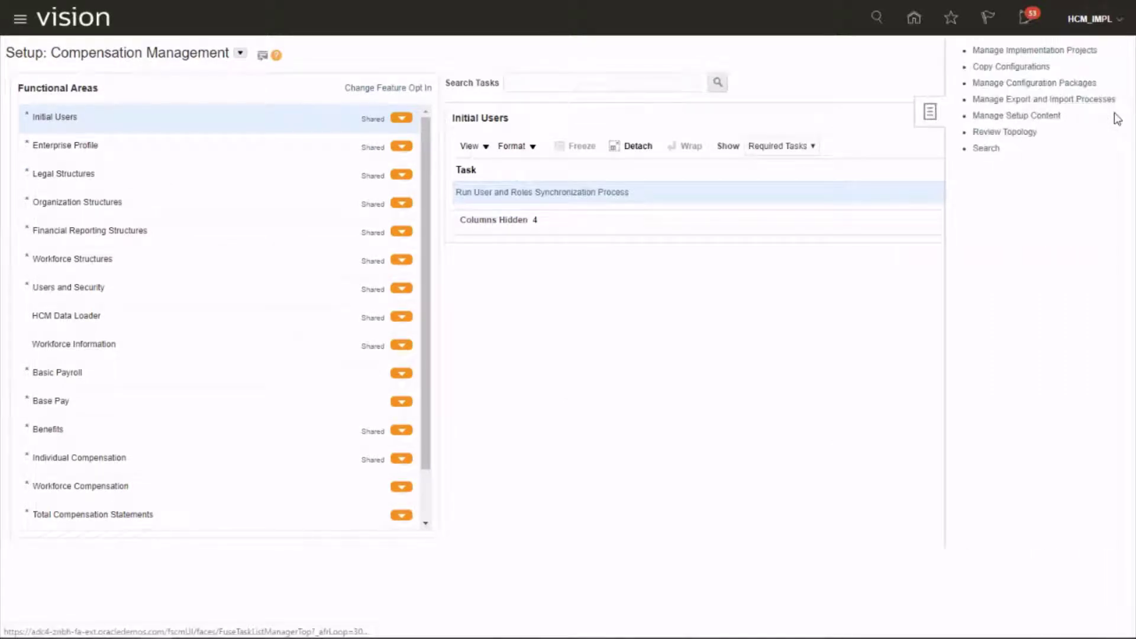
left_click(1032, 50)
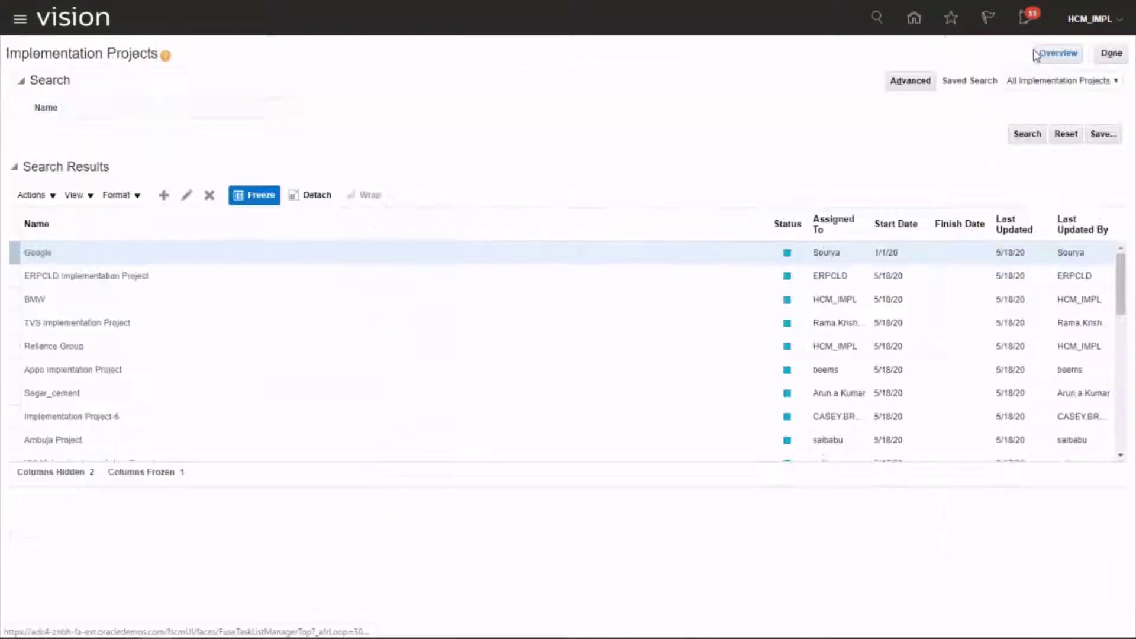
left_click(34, 299)
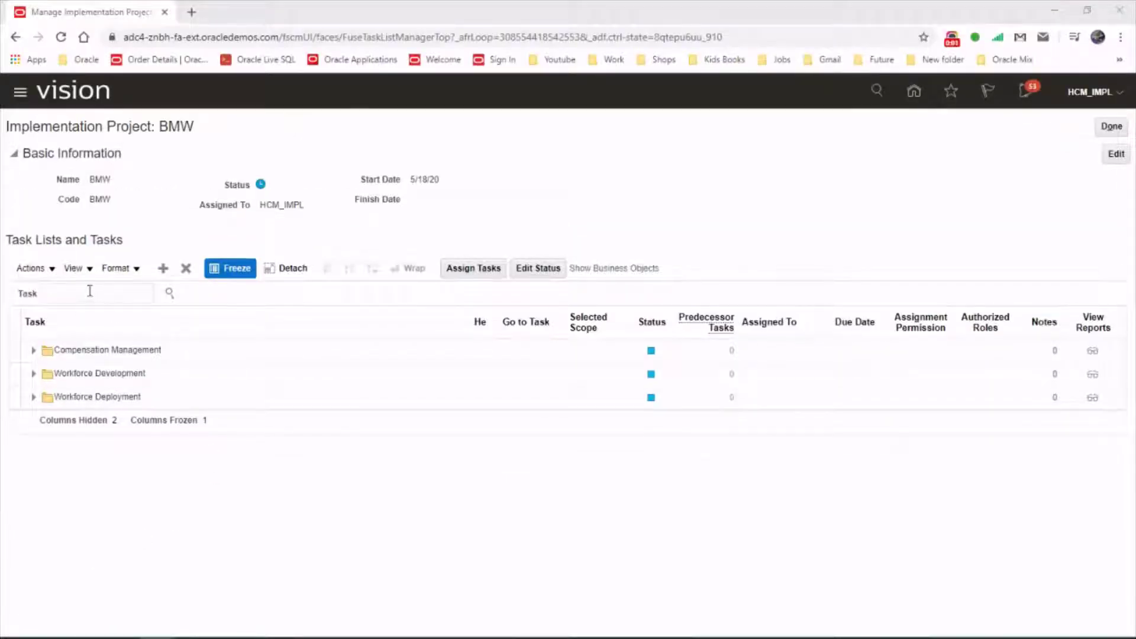
- Search the BMW project for the Configure Payroll Legislations task and launch it
left_click(89, 290)
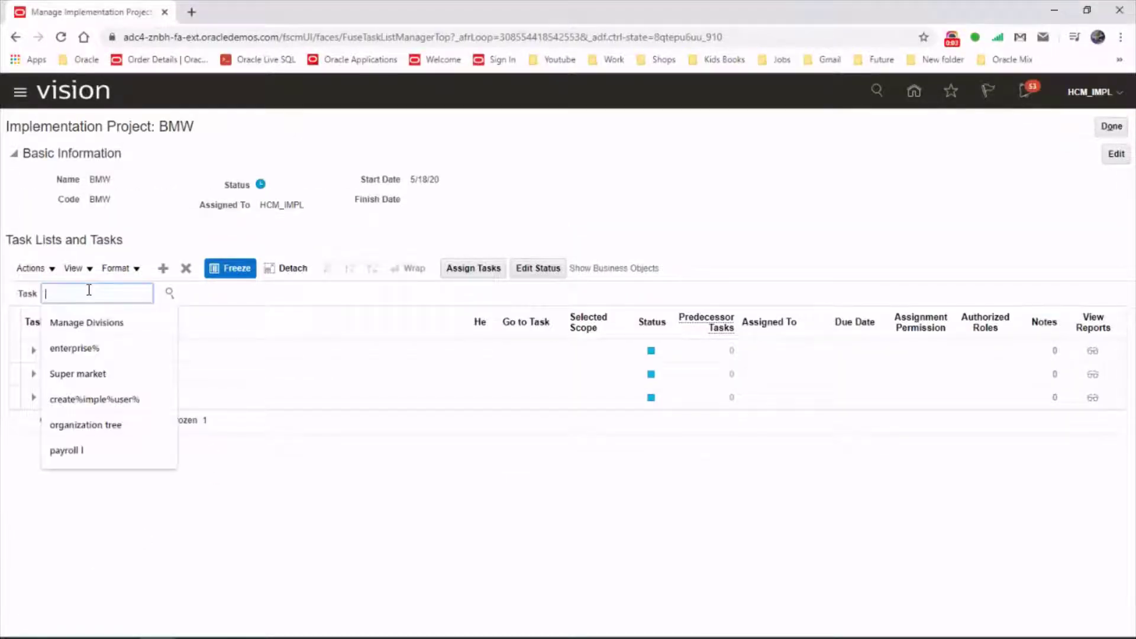
type("Configure Payroll Legislations")
left_click(169, 293)
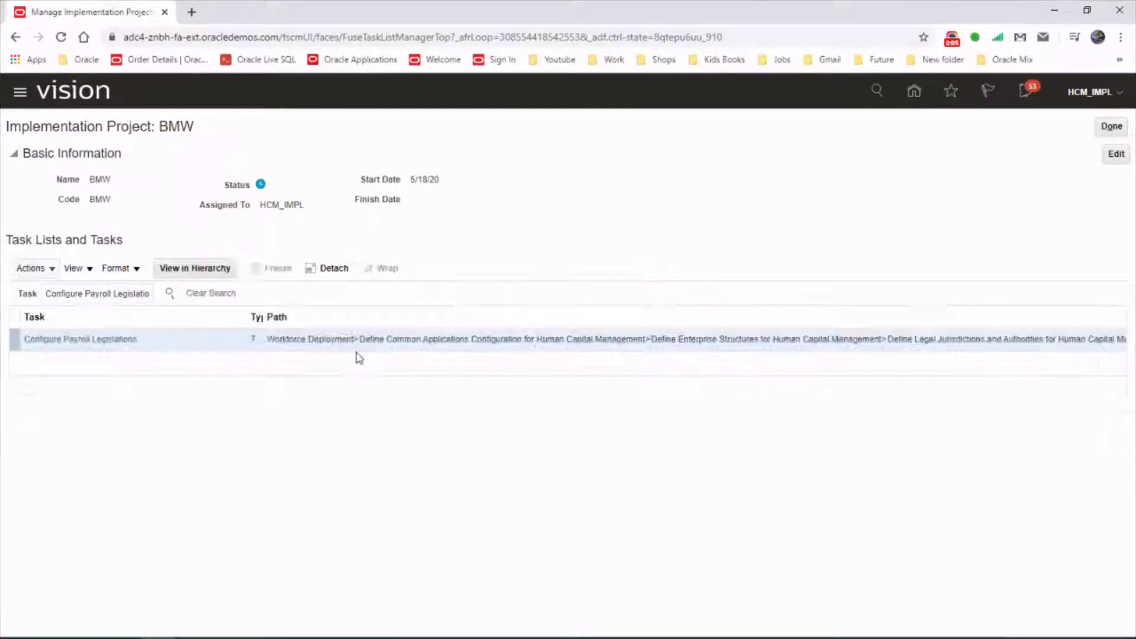
left_click(90, 340)
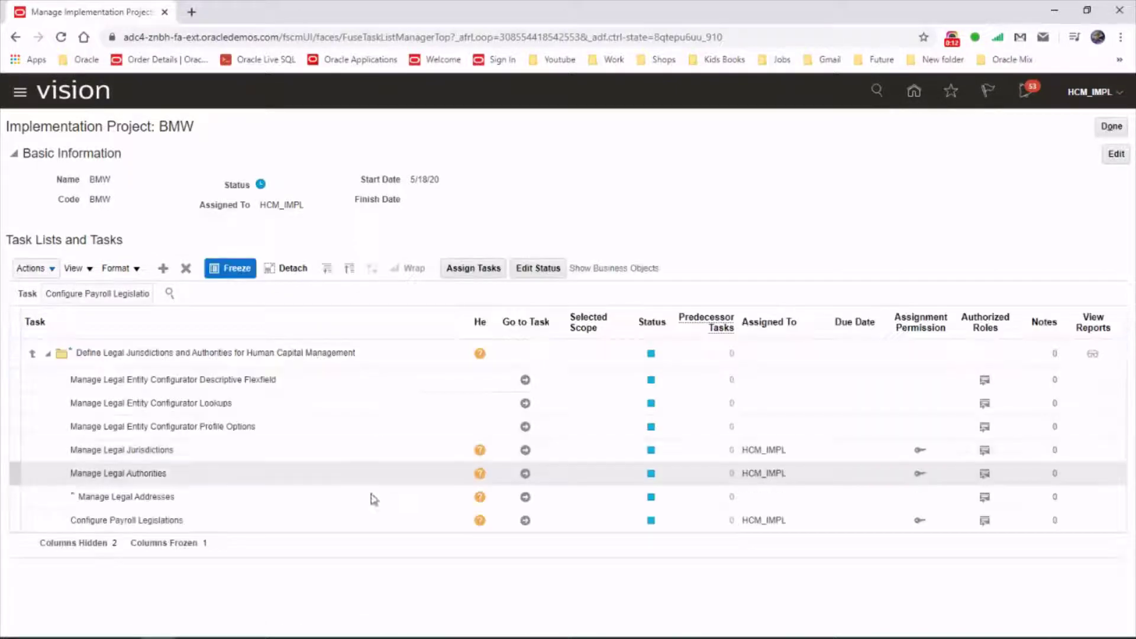
left_click(526, 521)
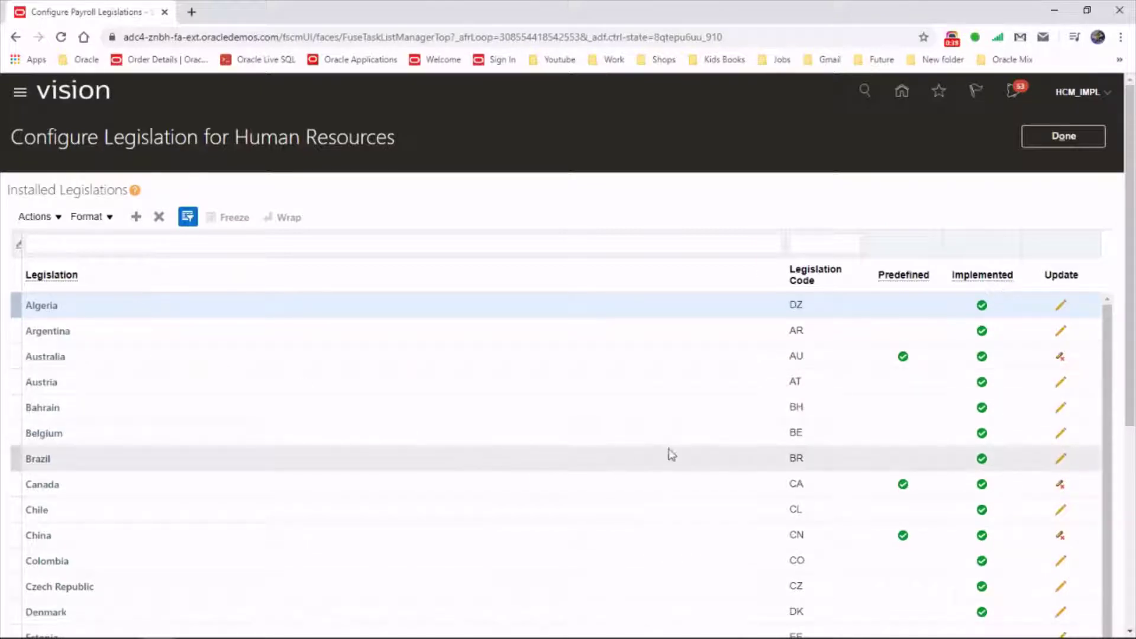
- Scroll through the Installed Legislations table, noting that Latvia (LV) and Estonia (EE) are not implemented
scroll(668, 451, "down", 3)
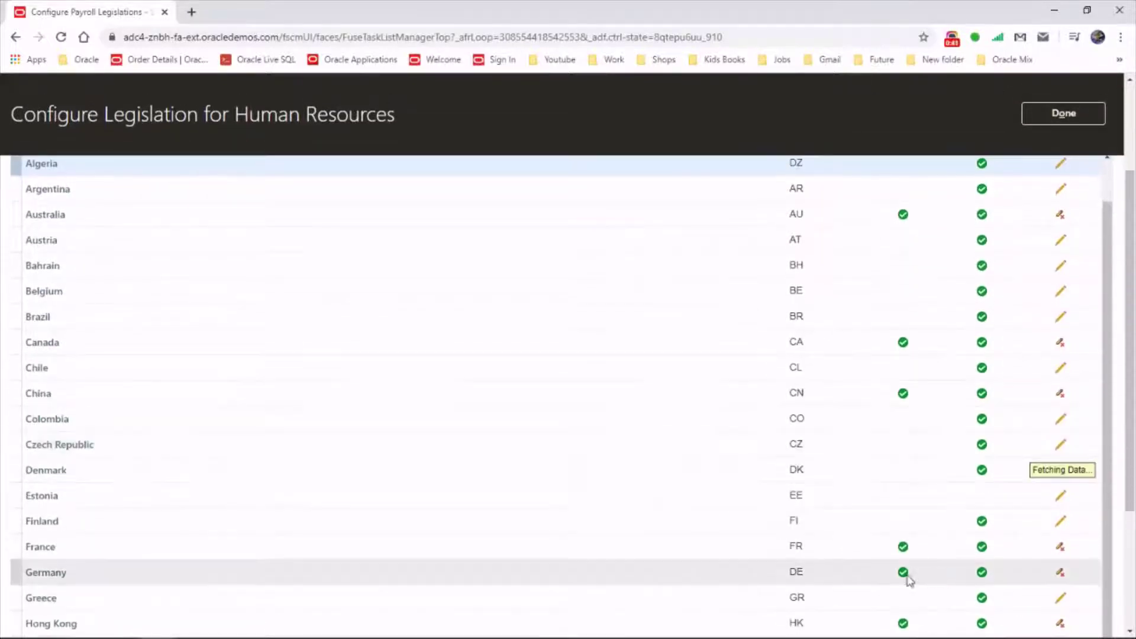
scroll(909, 580, "up", 3)
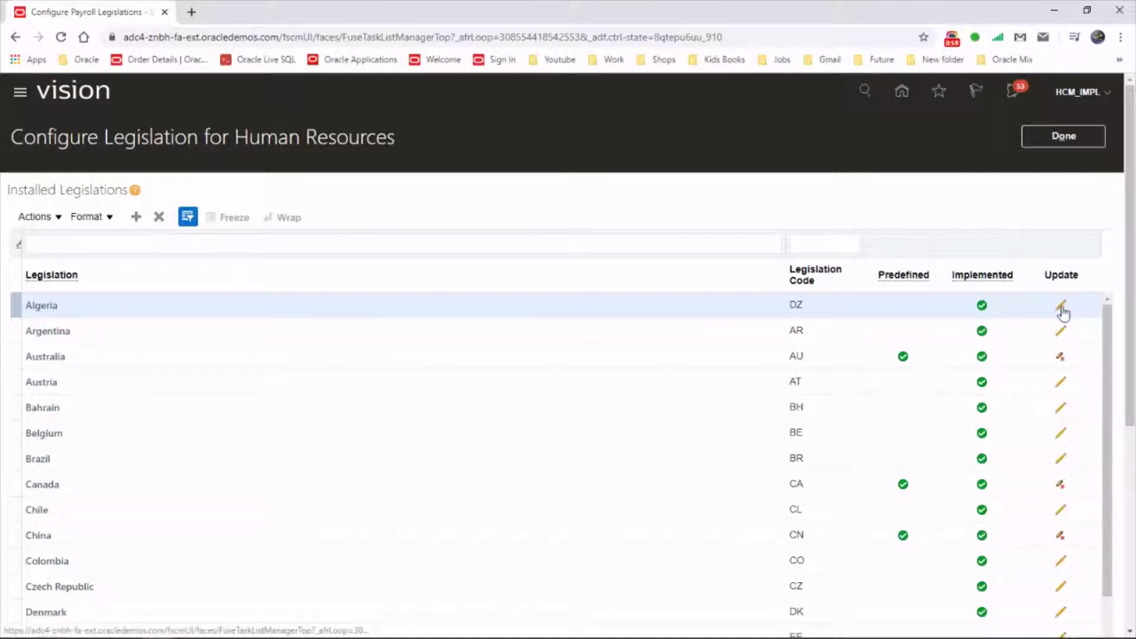
scroll(785, 465, "down", 8)
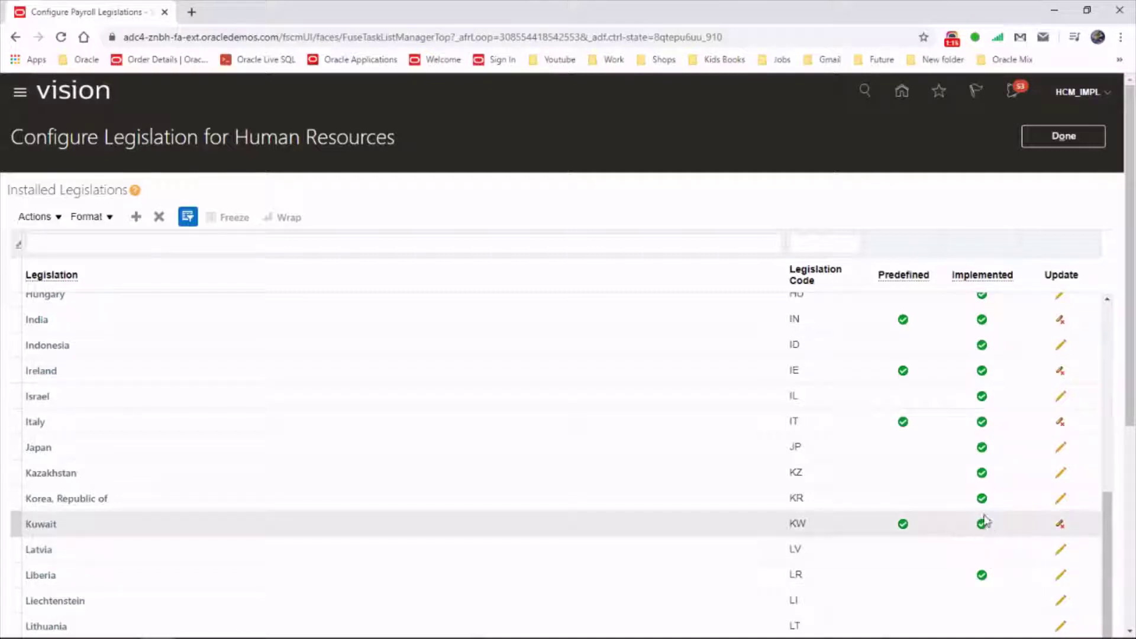
scroll(362, 379, "up", 10)
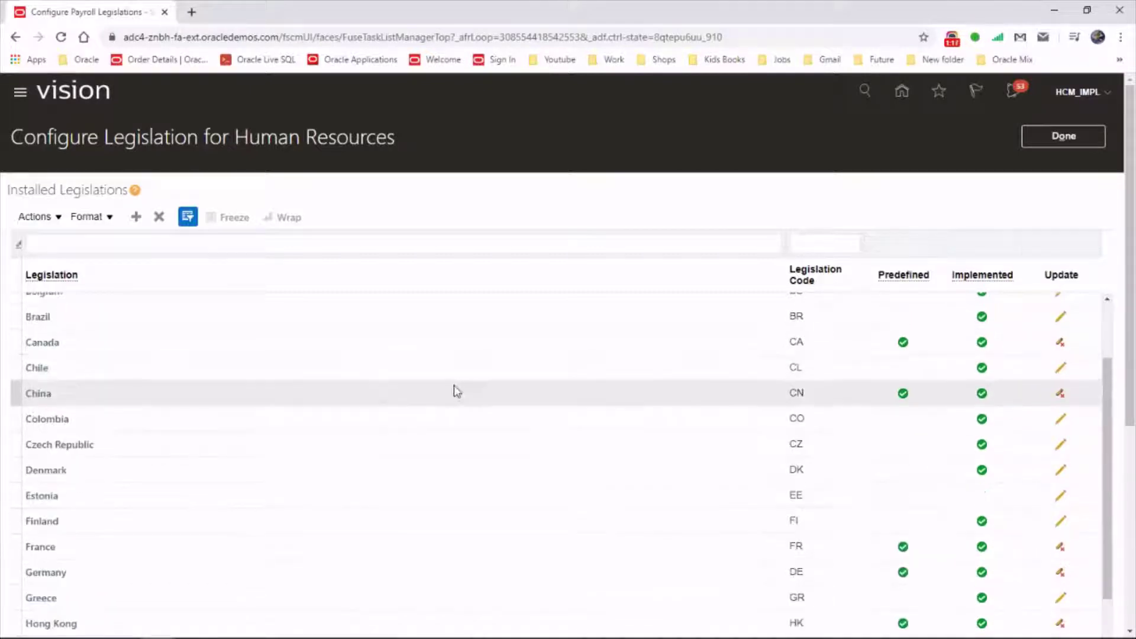
- Create a new legislation for Angola, reaching its legislative rules with Kwanza as default currency
left_click(136, 217)
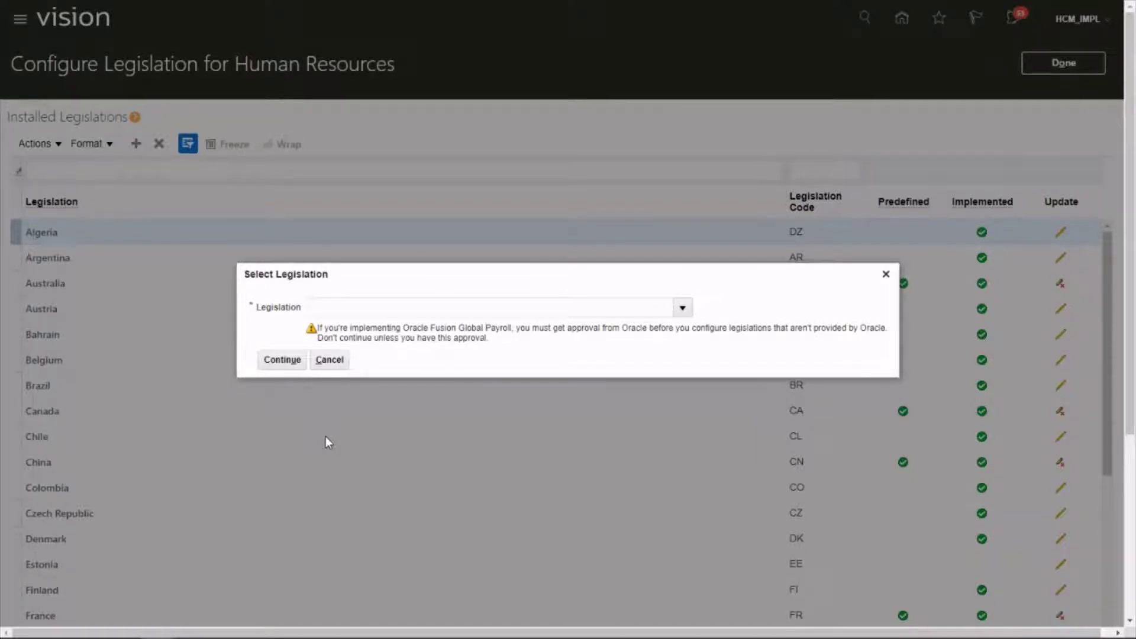
left_click(331, 307)
type("Angola")
left_click(283, 360)
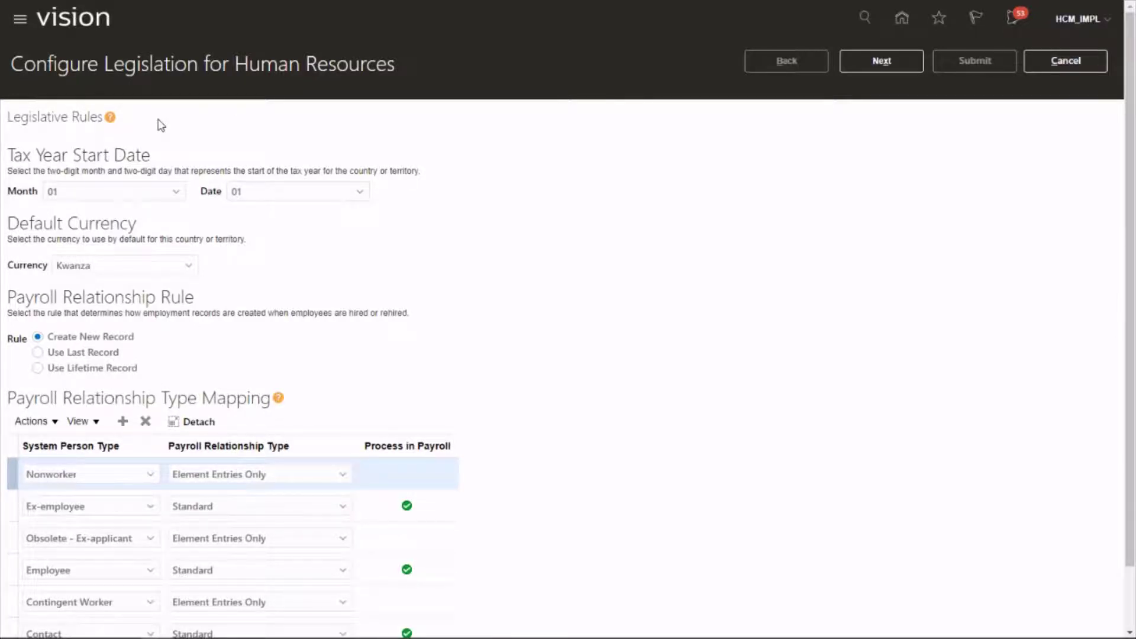
- Choose 04 as the tax year start month and 06 as the start day
left_click(177, 191)
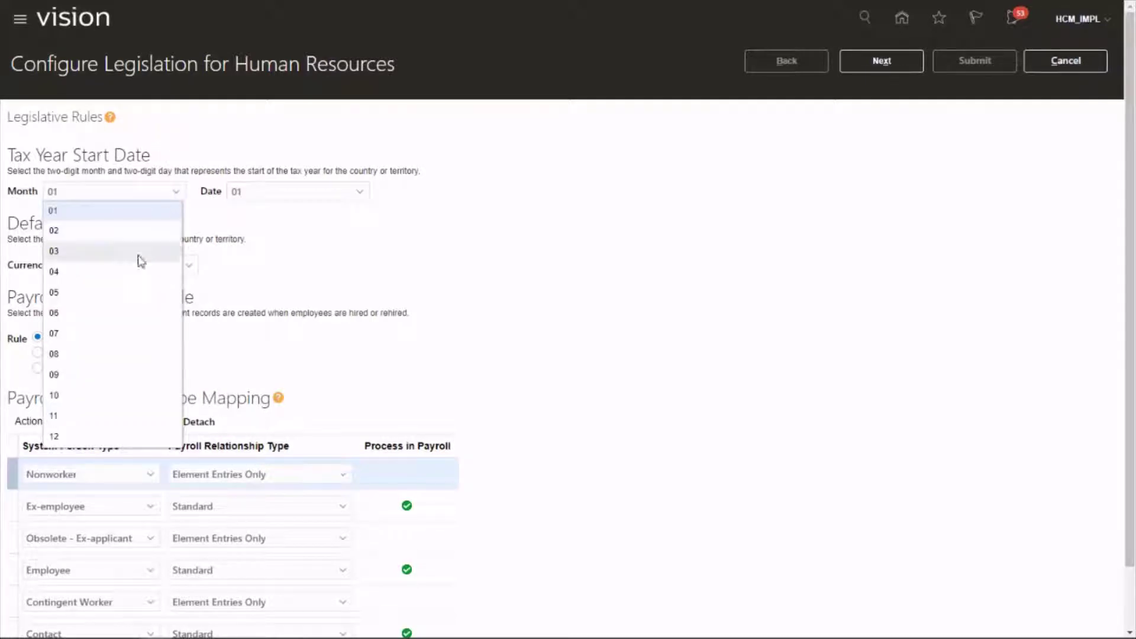
left_click(99, 274)
left_click(326, 200)
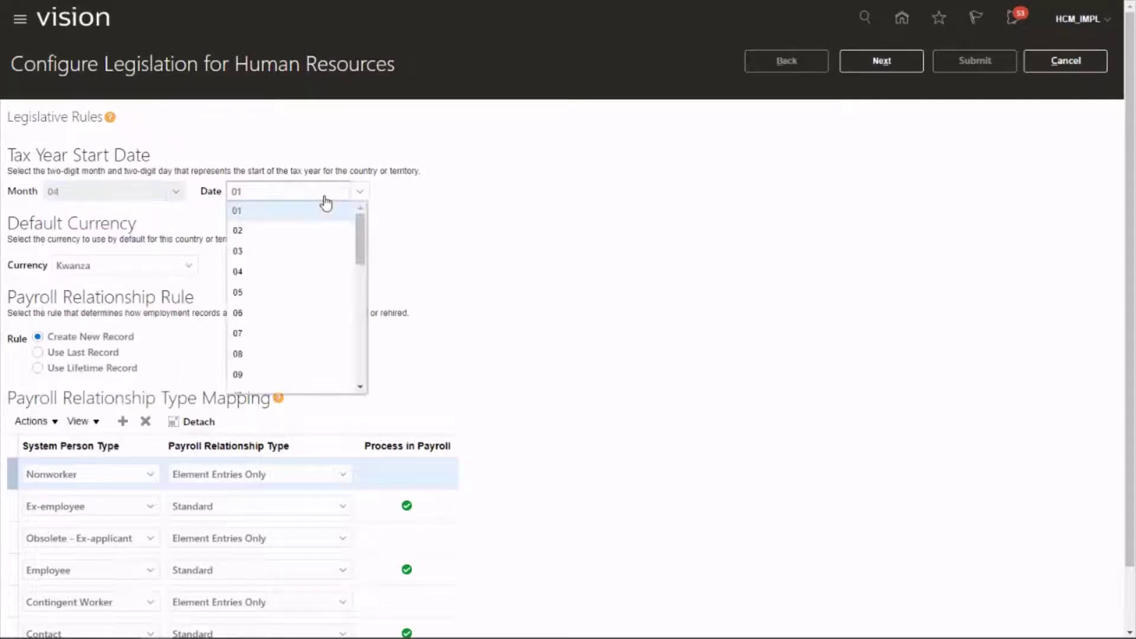
left_click(288, 314)
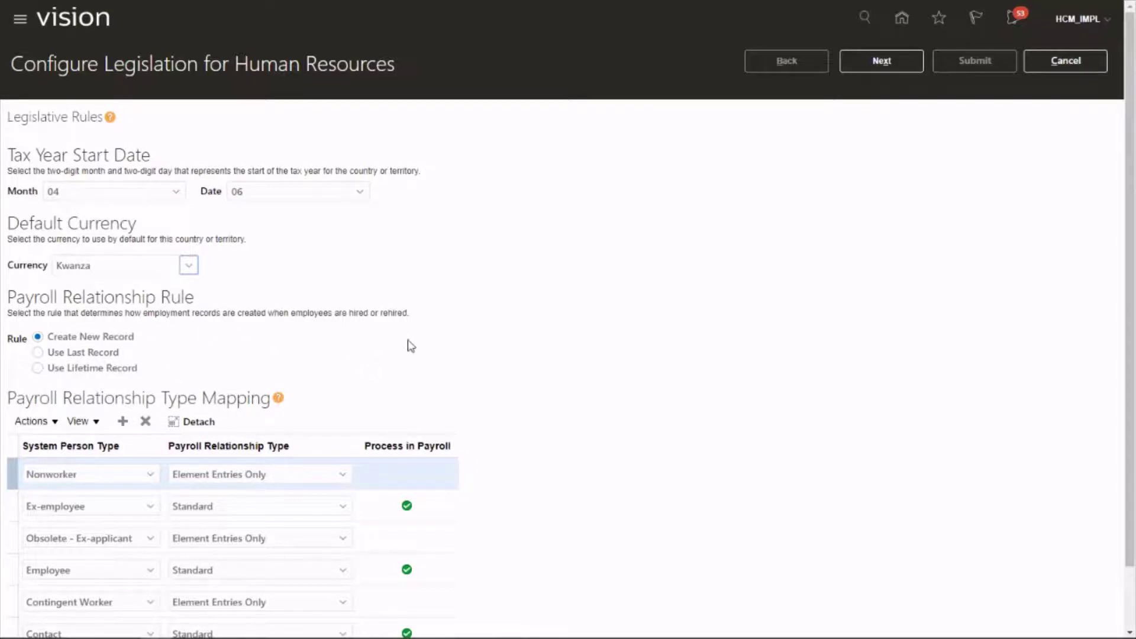
scroll(408, 345, "down", 2)
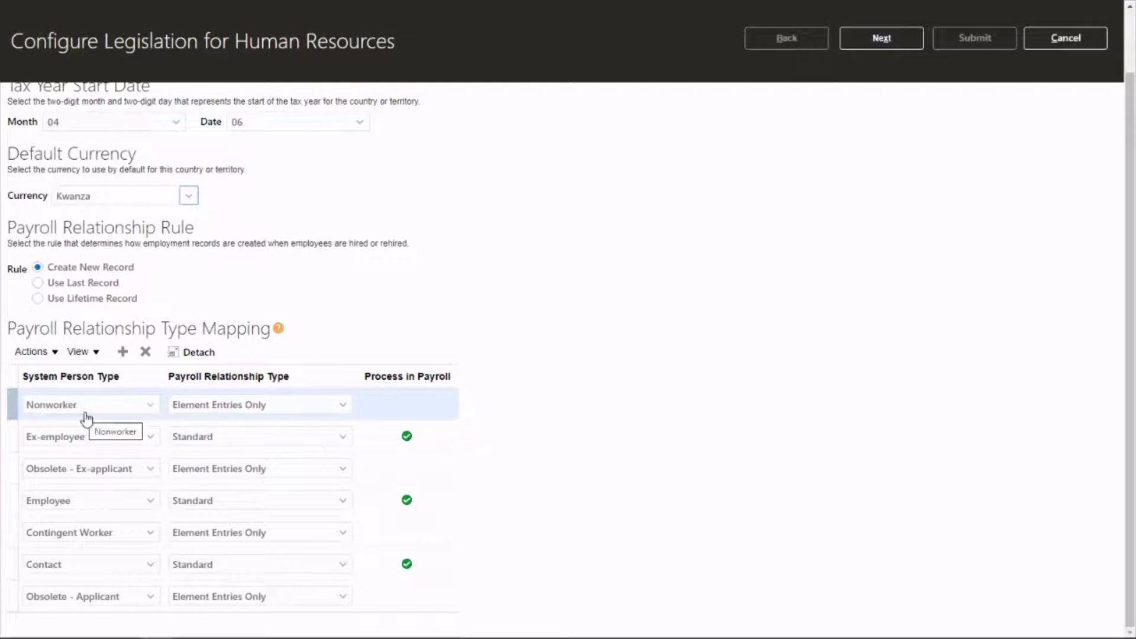
- Set the Nonworker payroll relationship type to Standard and advance to element classifications
left_click(329, 412)
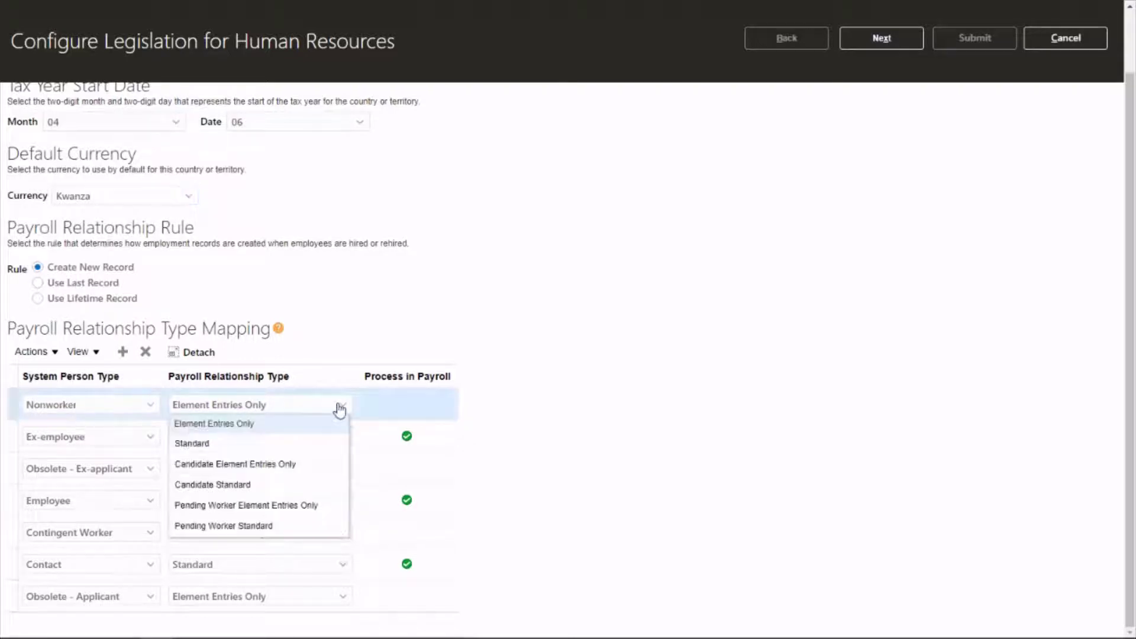
left_click(221, 448)
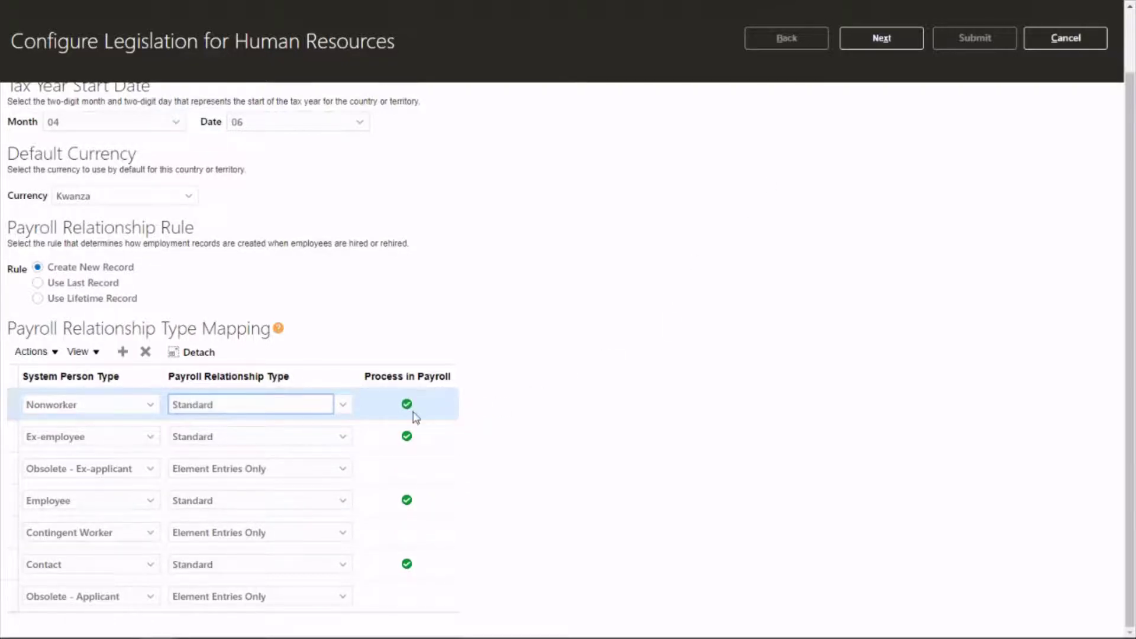
left_click(882, 38)
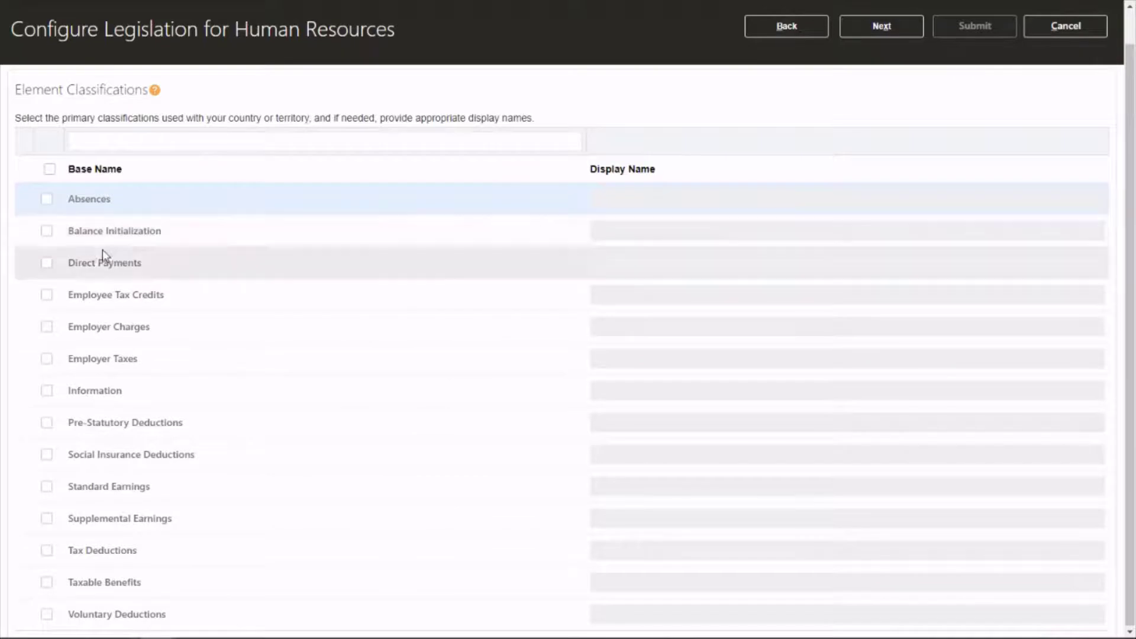
- Tick Absences, Employee Tax Credits, Employer Taxes, Social Insurance Deductions and Taxable Benefits classifications
left_click(46, 199)
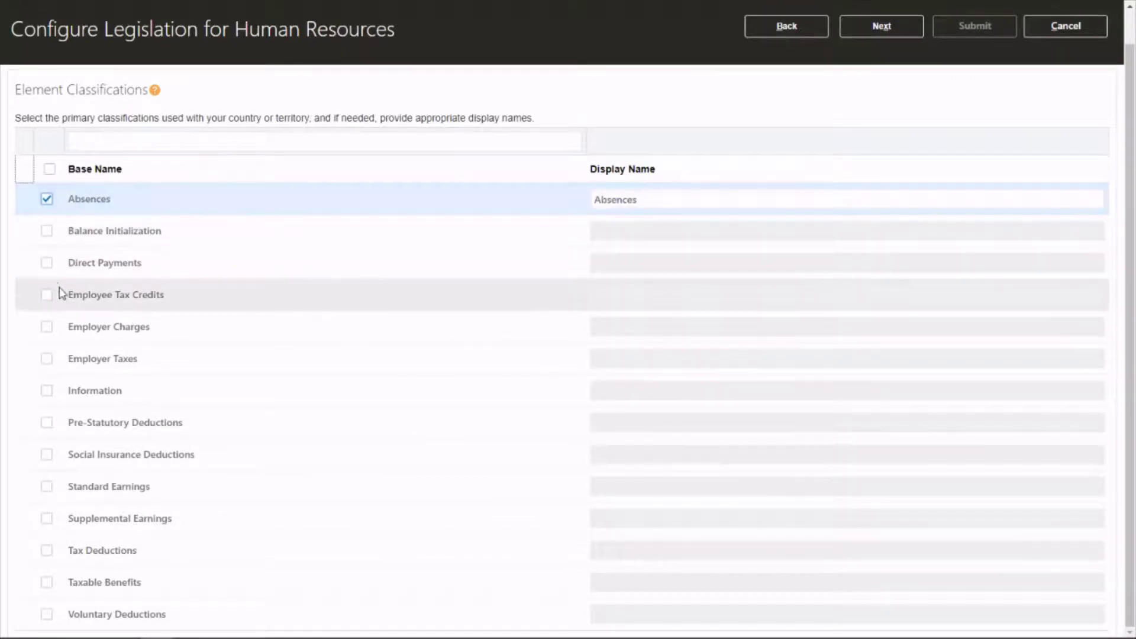
left_click(47, 297)
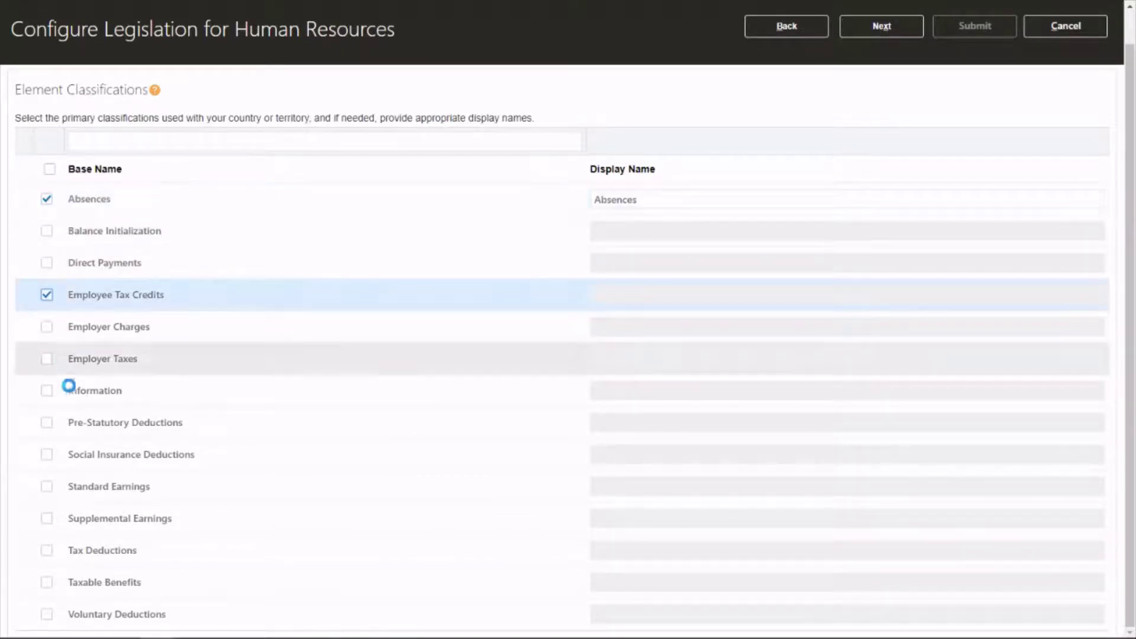
left_click(47, 362)
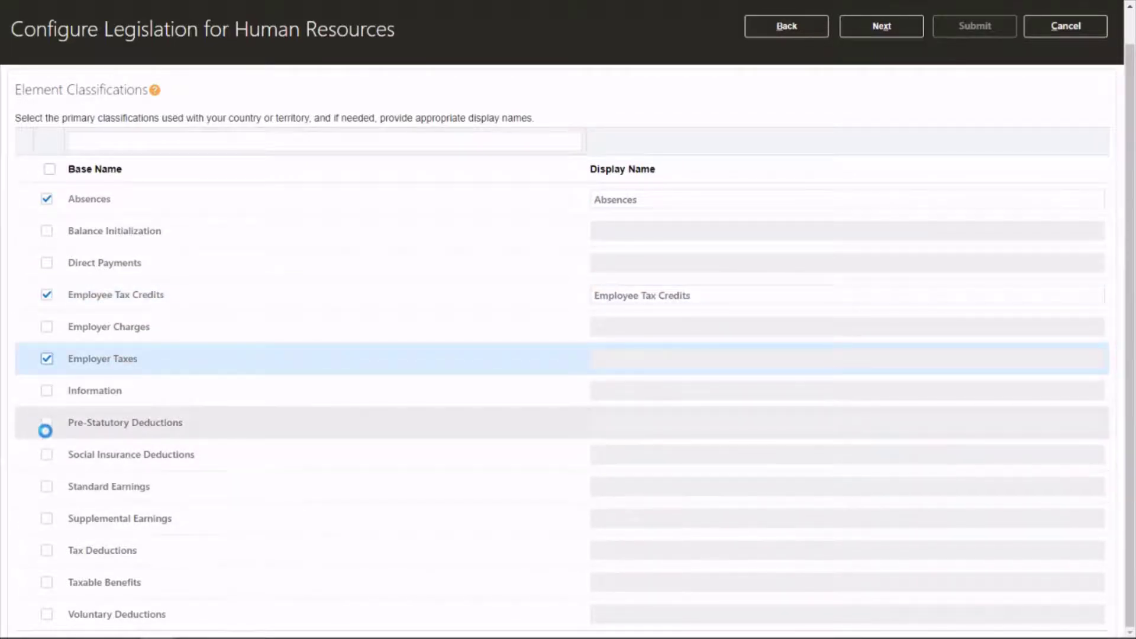
left_click(46, 456)
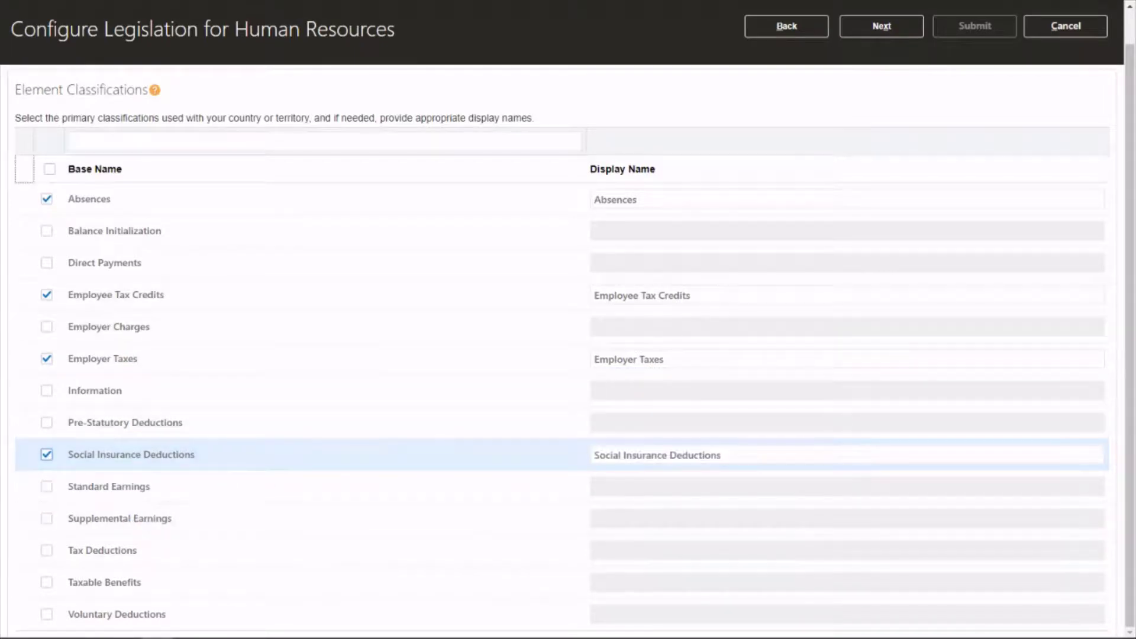
left_click(46, 582)
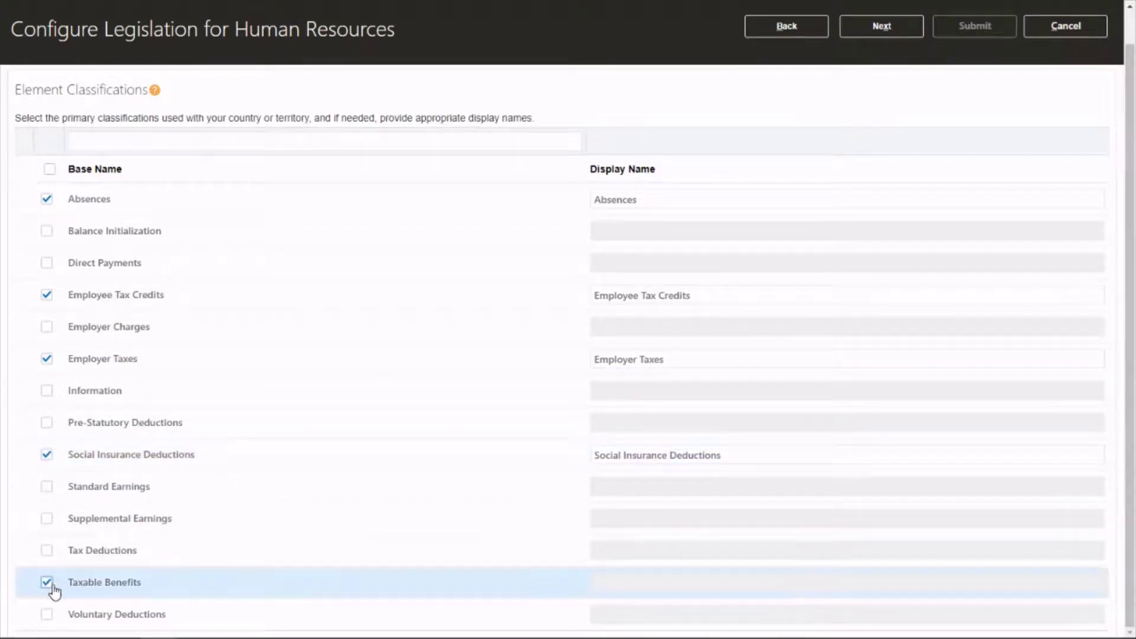
- Select Check, Cash and EFT on the Payment Types step, then move to Component Groups
left_click(879, 27)
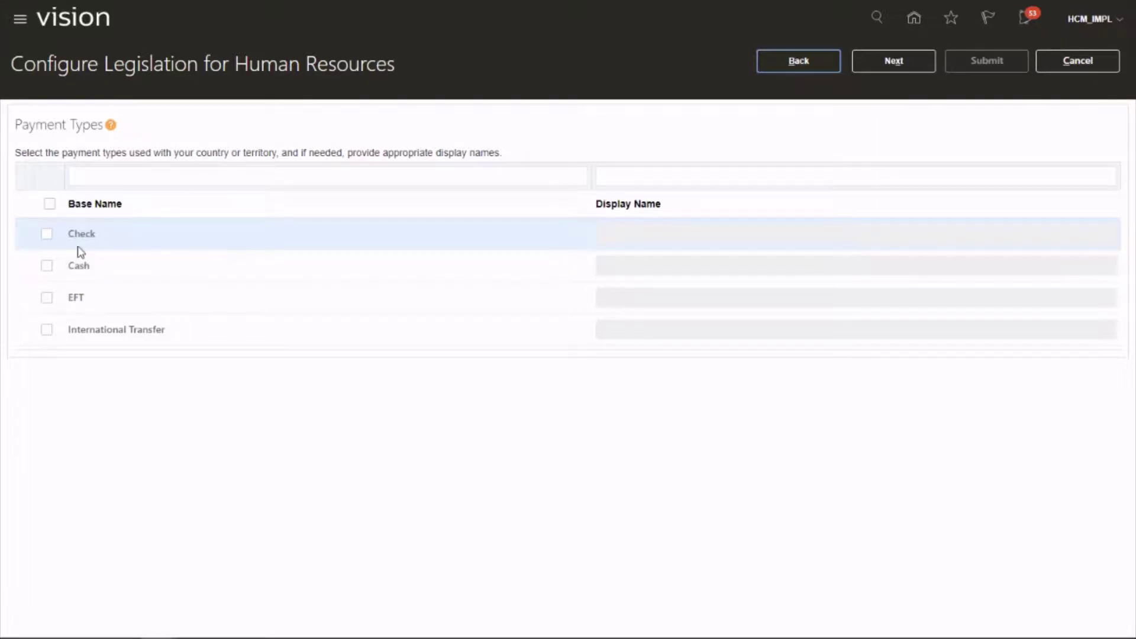
left_click(47, 235)
left_click(48, 267)
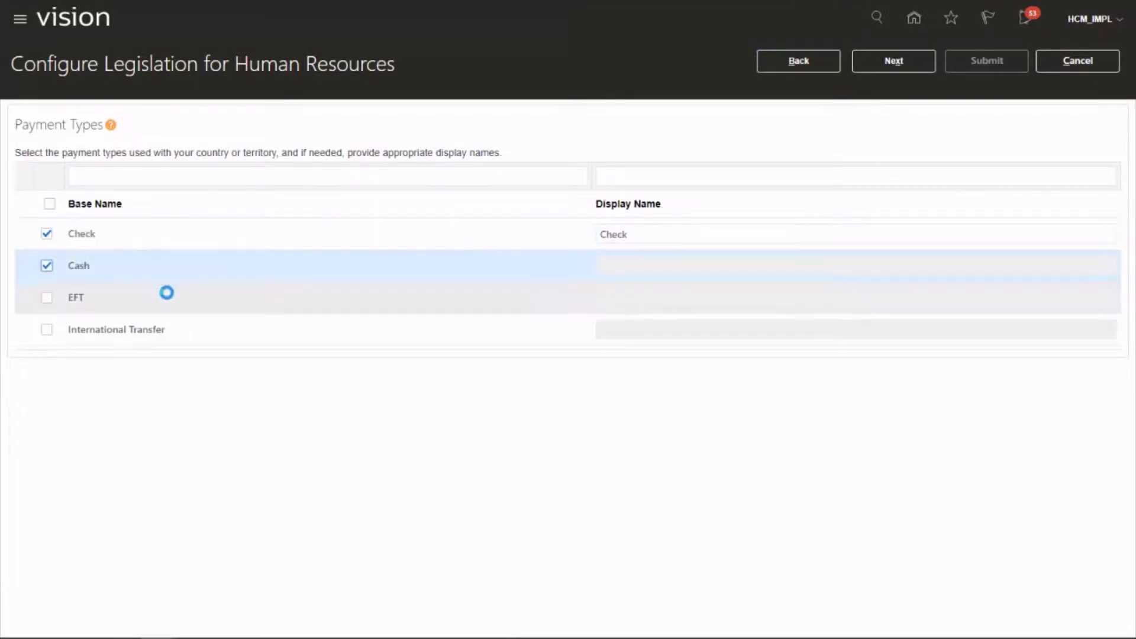
left_click(48, 301)
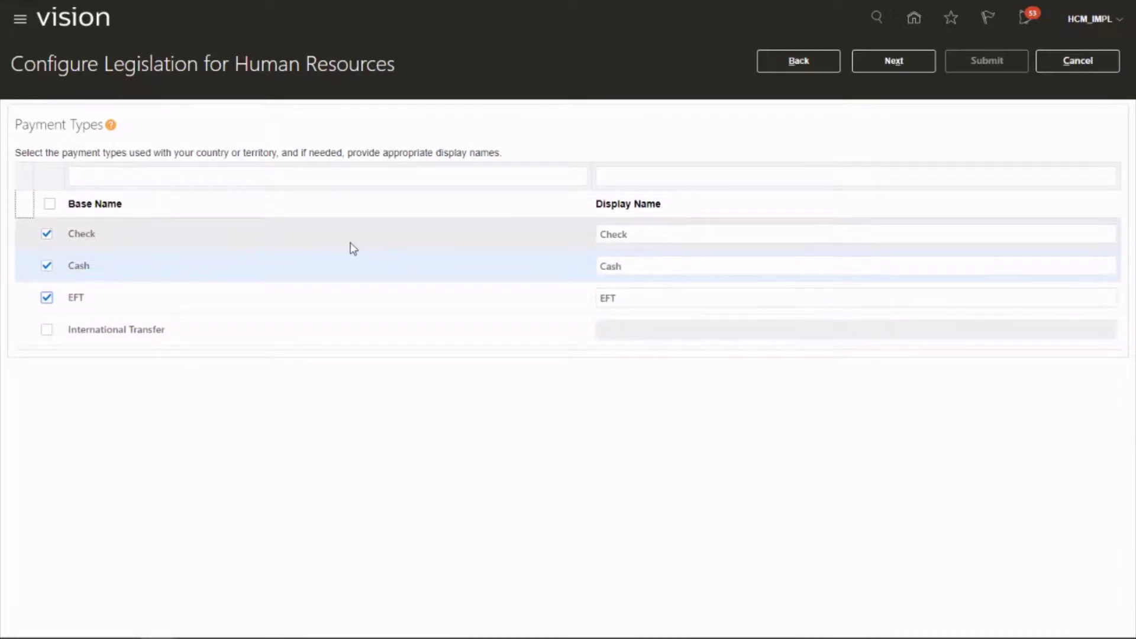
left_click(899, 63)
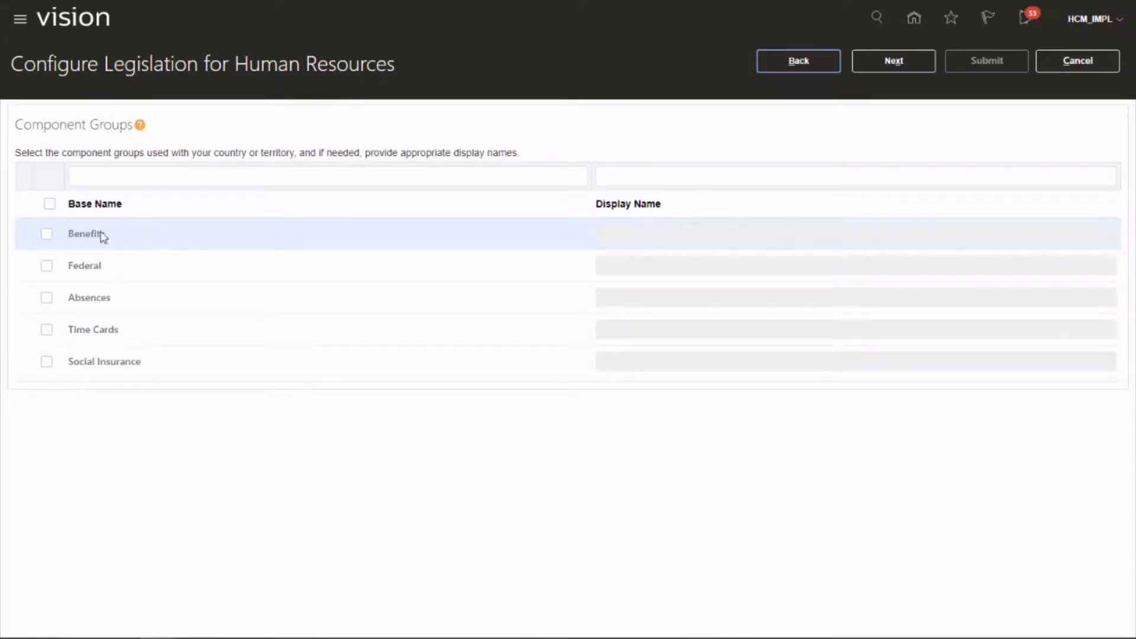
- Include the Benefits and Absences component groups and go on to Balance Dimensions
left_click(52, 235)
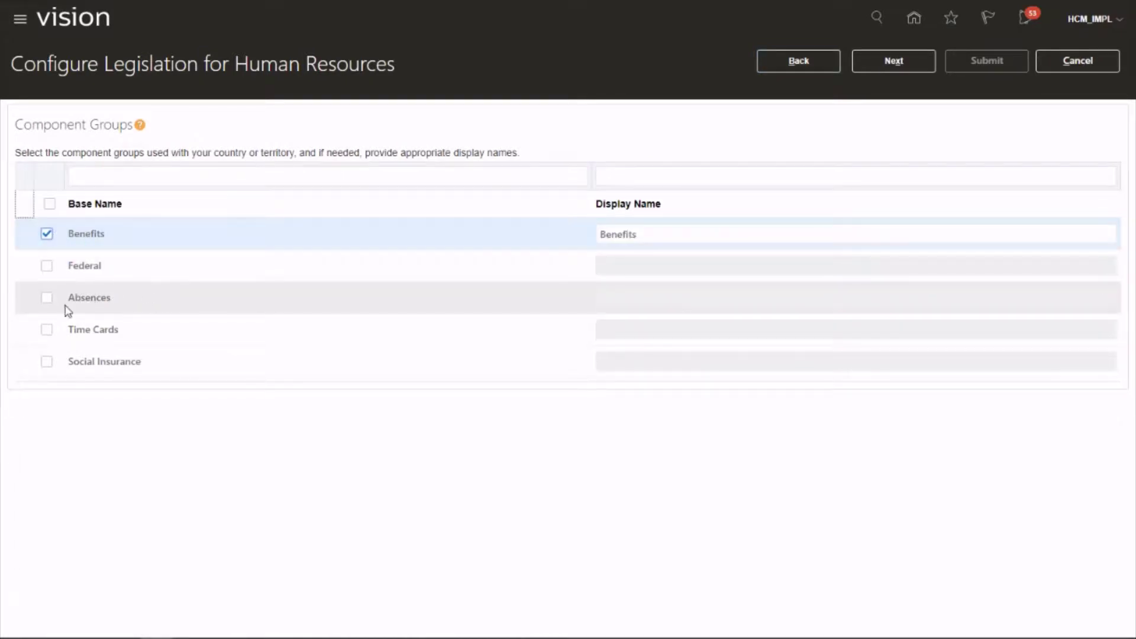
left_click(48, 300)
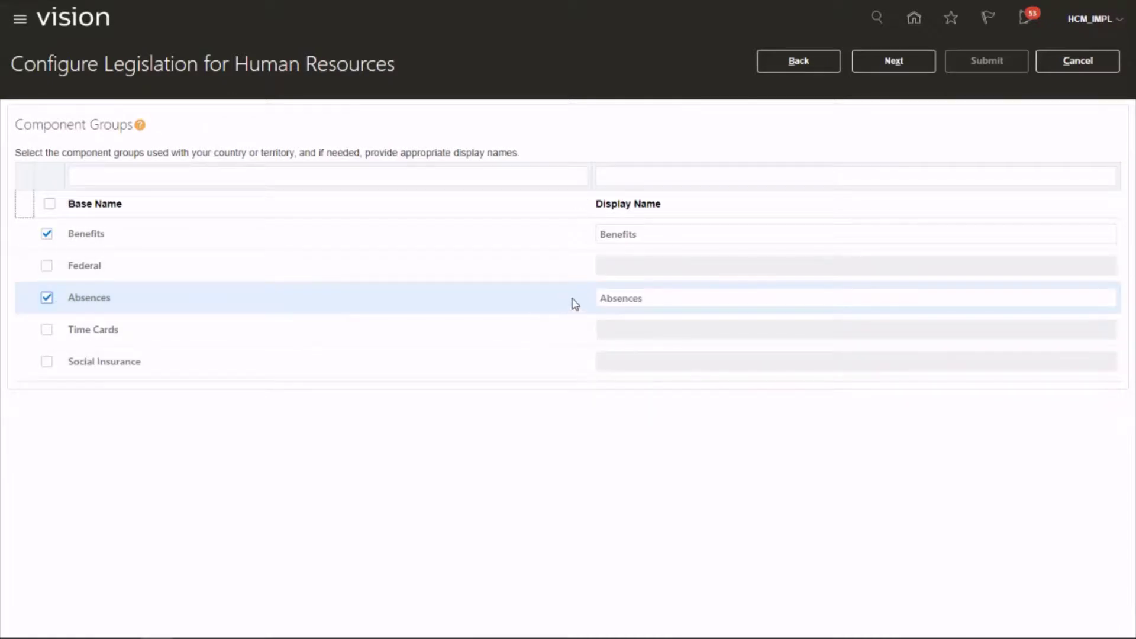
left_click(901, 59)
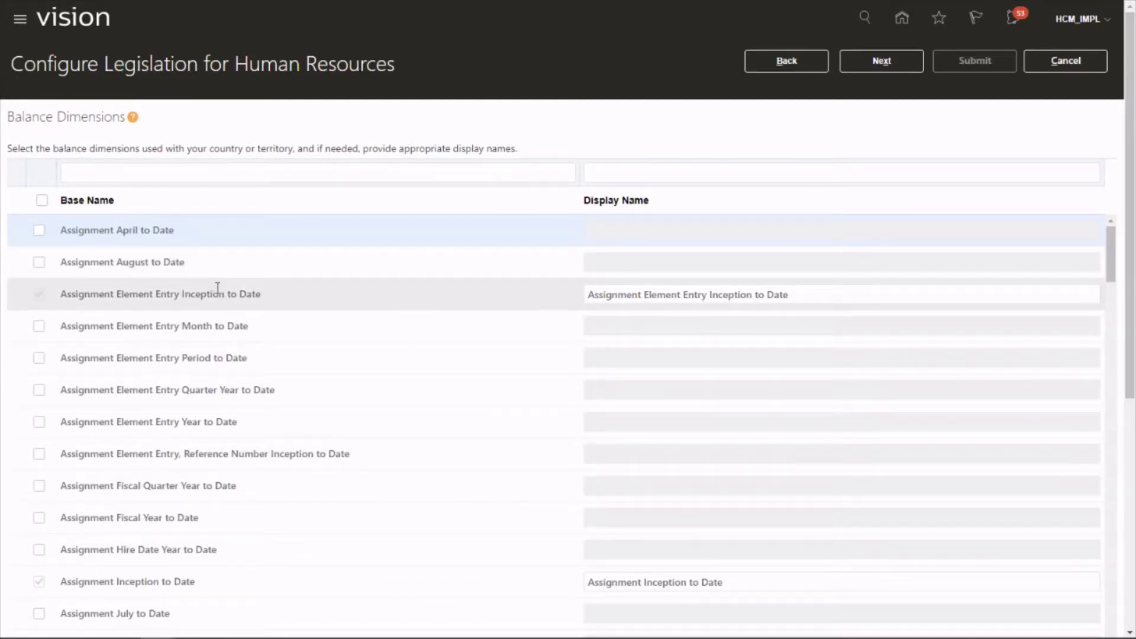
- Tick Assignment Element Entry Year to Date, Element Entry Quarter Year to Date and Assignment April to Date dimensions
scroll(217, 288, "down", 2)
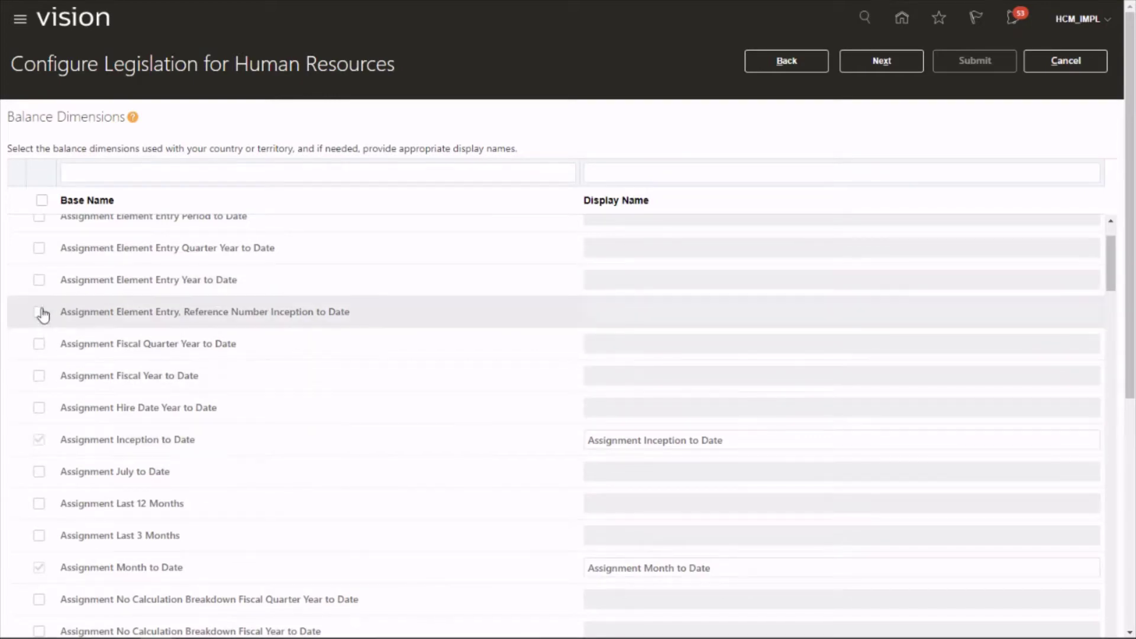
left_click(39, 280)
scroll(140, 403, "down", 3)
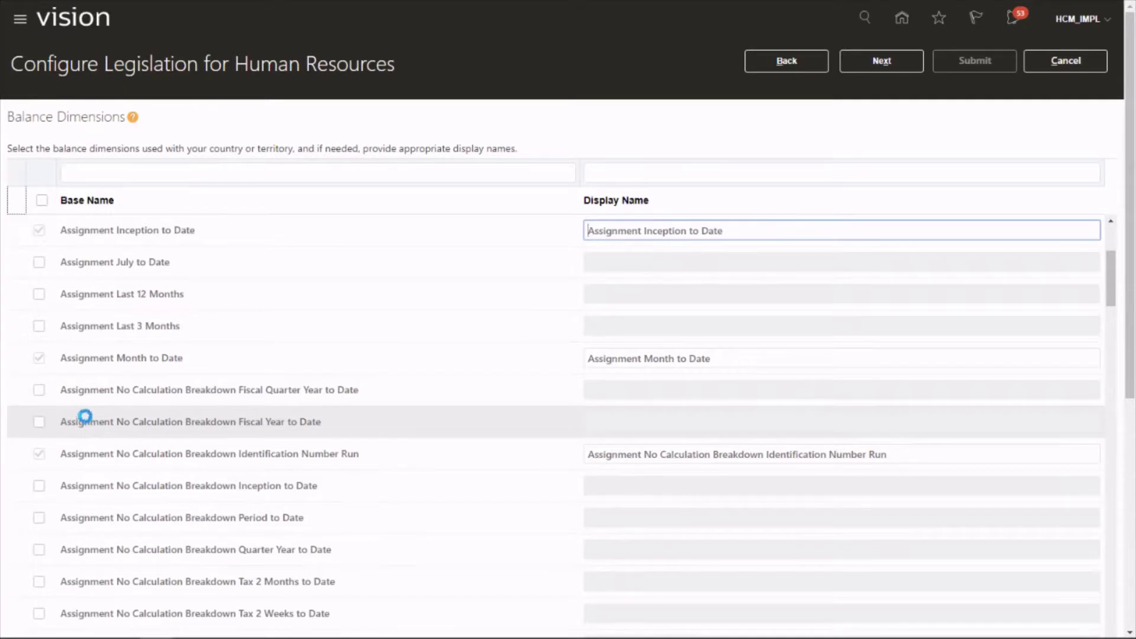
scroll(86, 398, "down", 8)
scroll(85, 398, "down", 5)
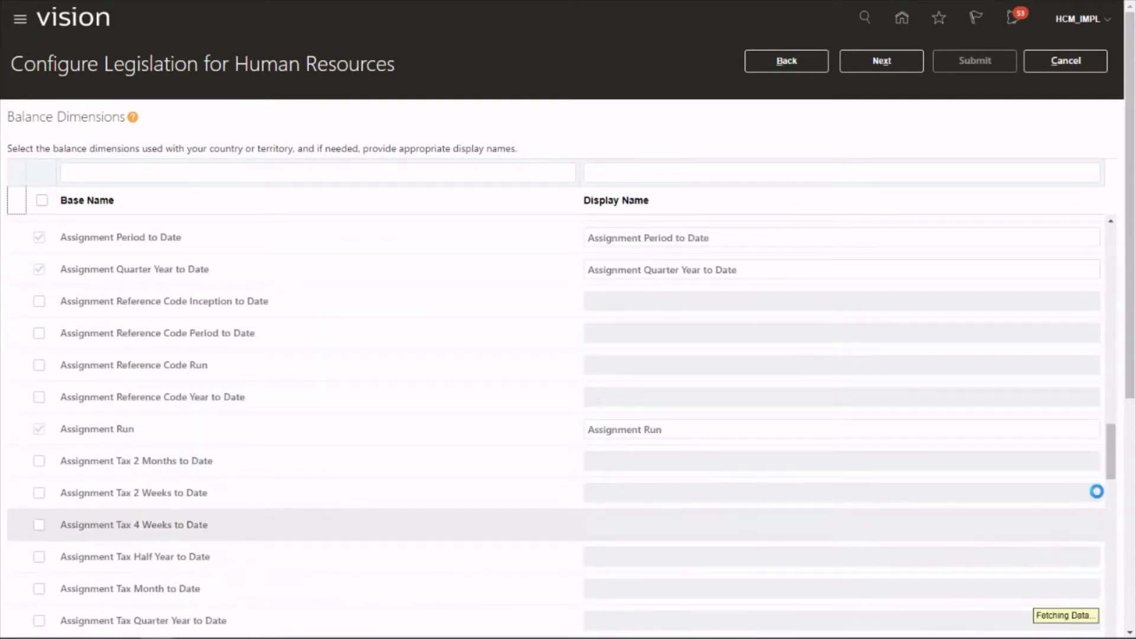
left_click_drag(1108, 451, 1093, 274)
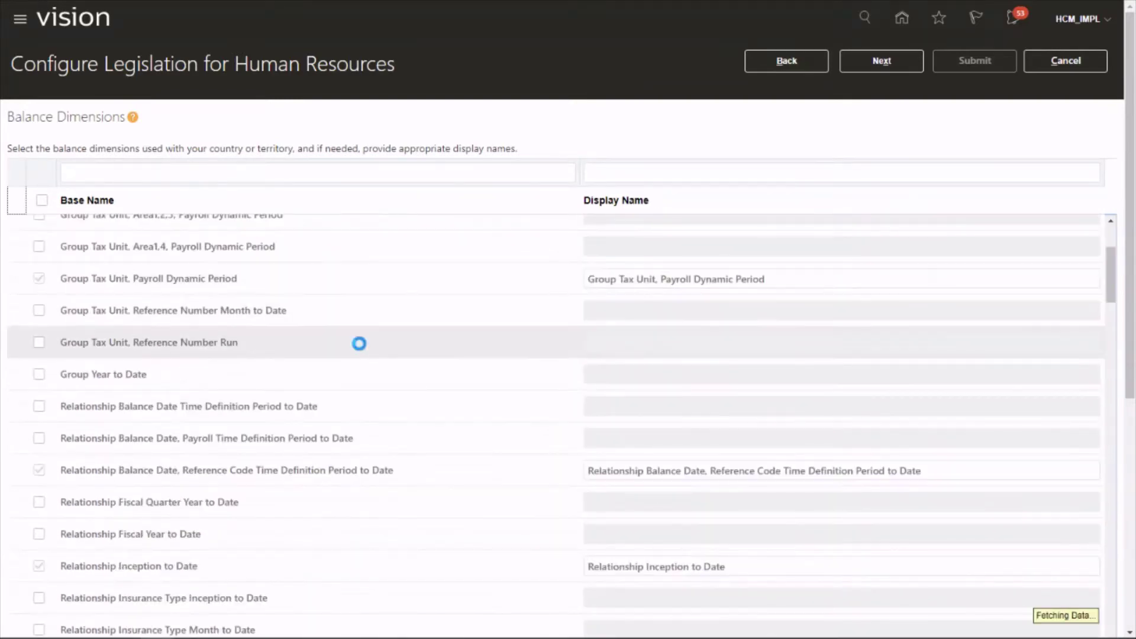
left_click(39, 421)
left_click(39, 390)
left_click(39, 230)
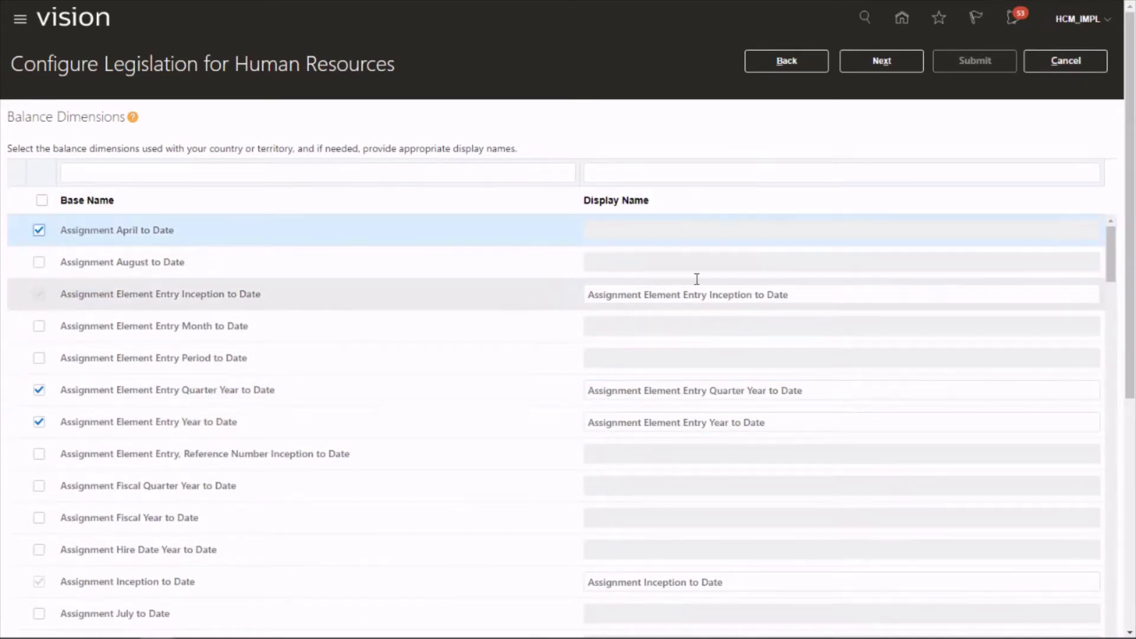
left_click(882, 64)
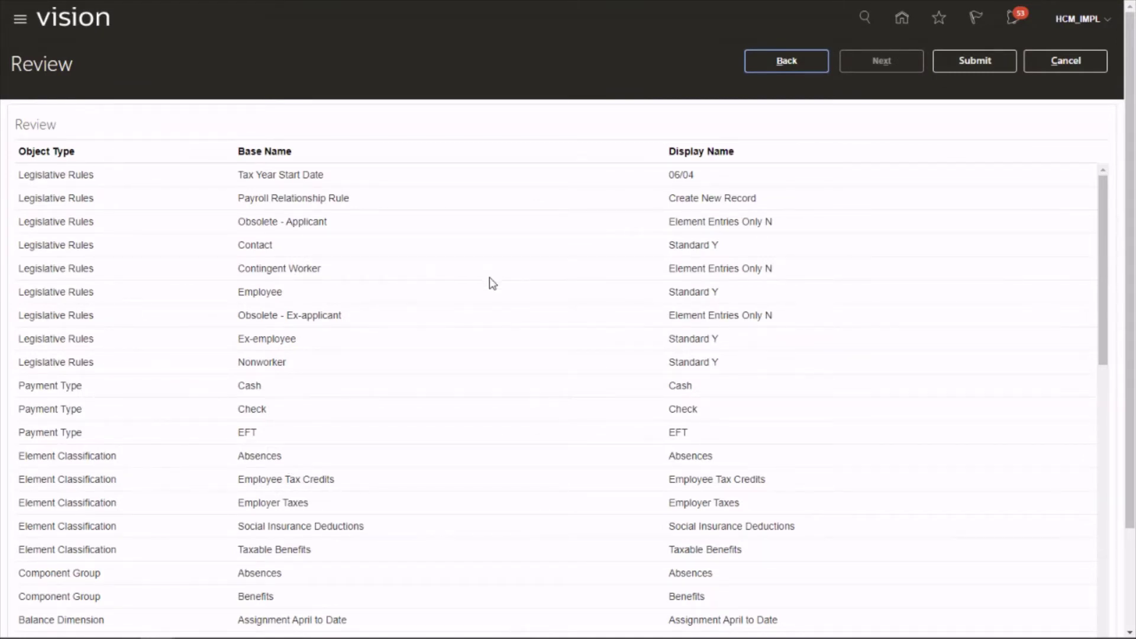
- Submit Angola's legislation configuration from the Review page
left_click(985, 67)
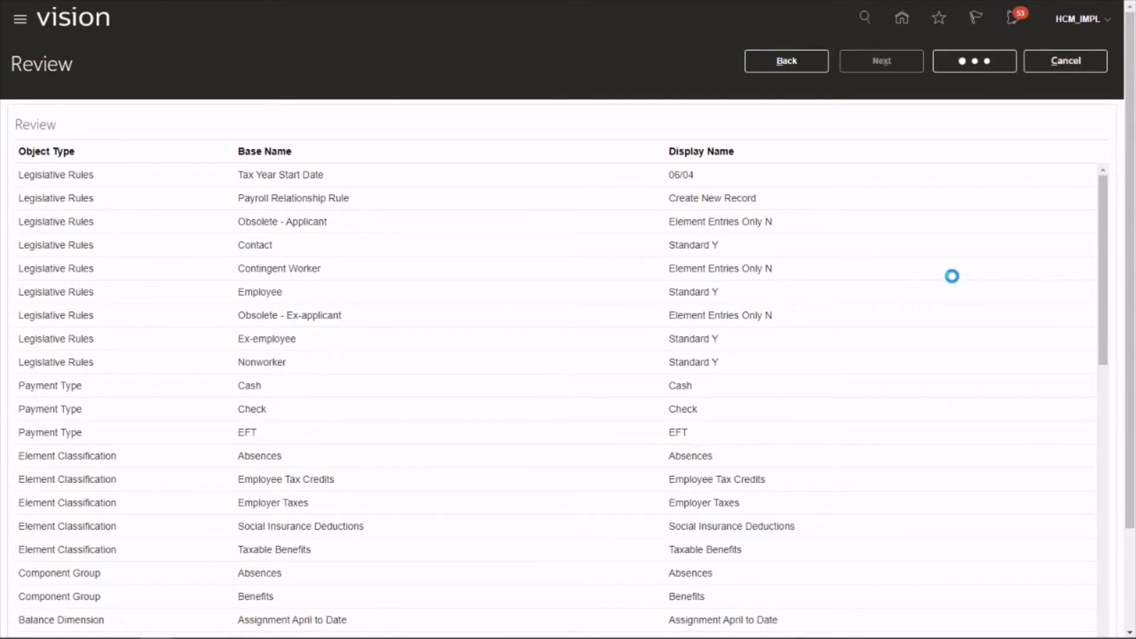